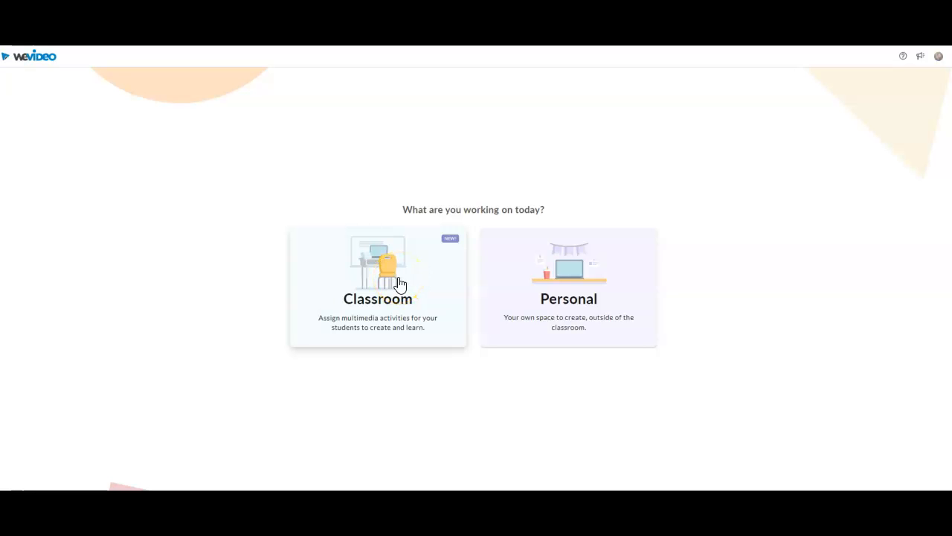
# - Create a class in the Classroom workspace titled "Subject- School year" with section/period 1 and grade 6-8
pyautogui.click(399, 283)
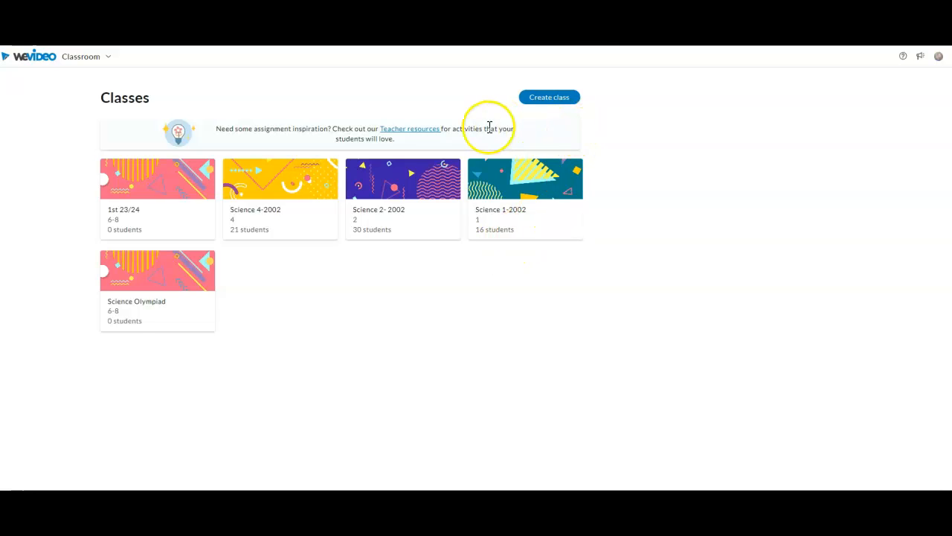
pyautogui.click(543, 101)
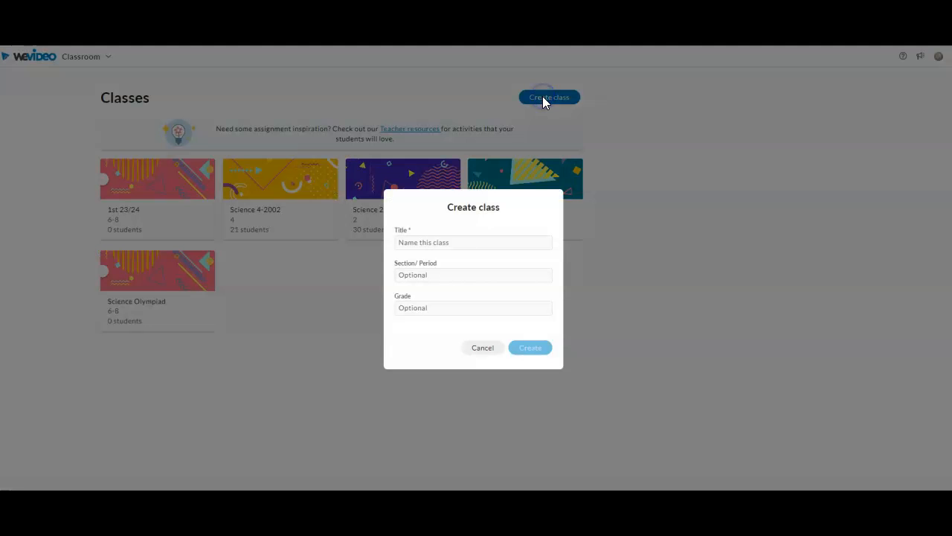
pyautogui.click(455, 243)
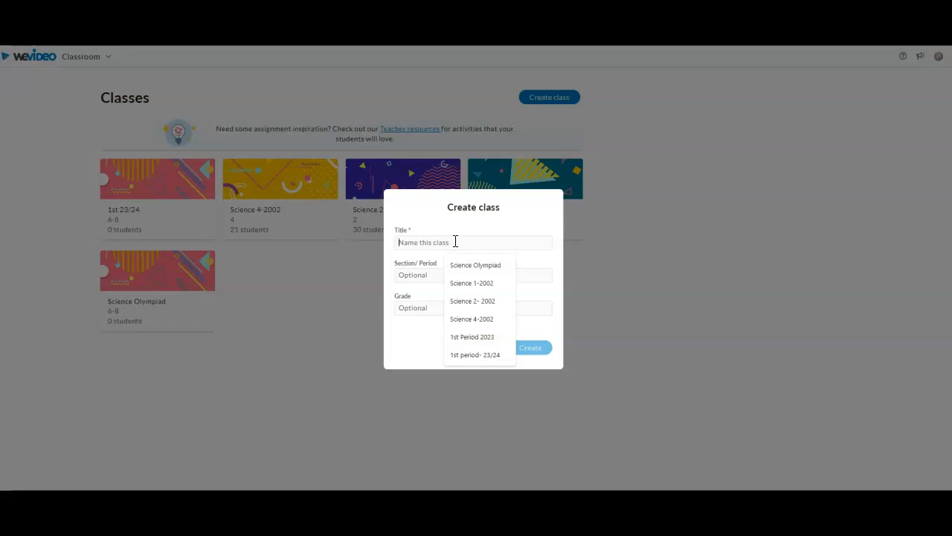
pyautogui.write('Subject-')
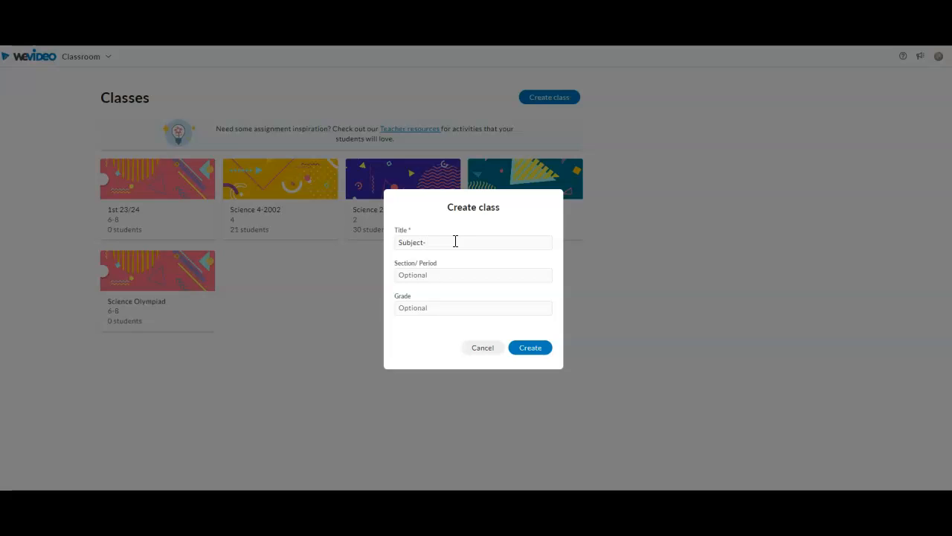
pyautogui.write(' School year')
pyautogui.click(435, 276)
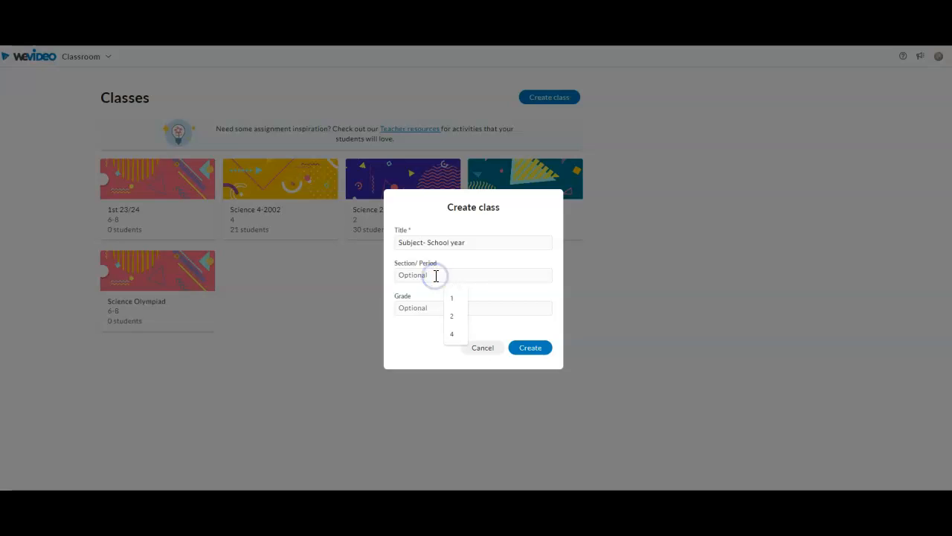
pyautogui.write('1')
pyautogui.click(427, 306)
pyautogui.click(454, 332)
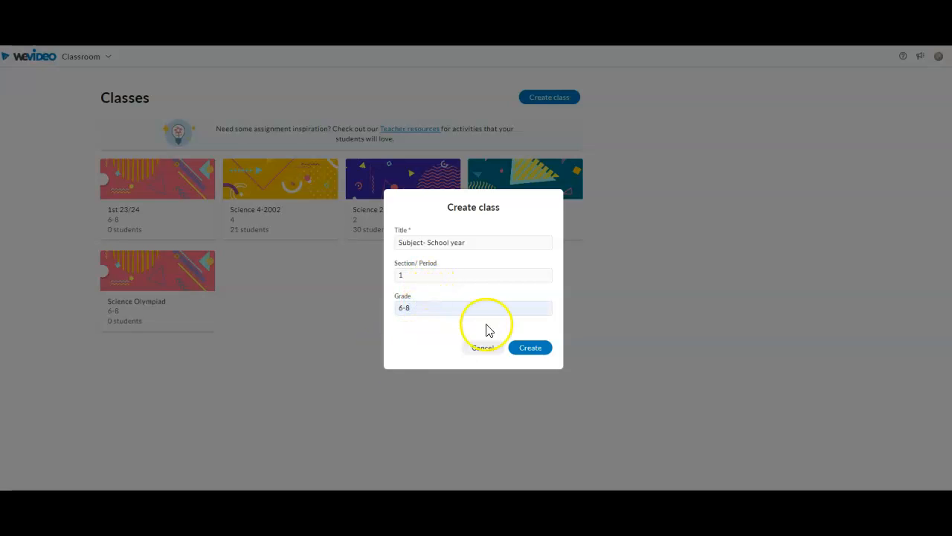
pyautogui.click(534, 348)
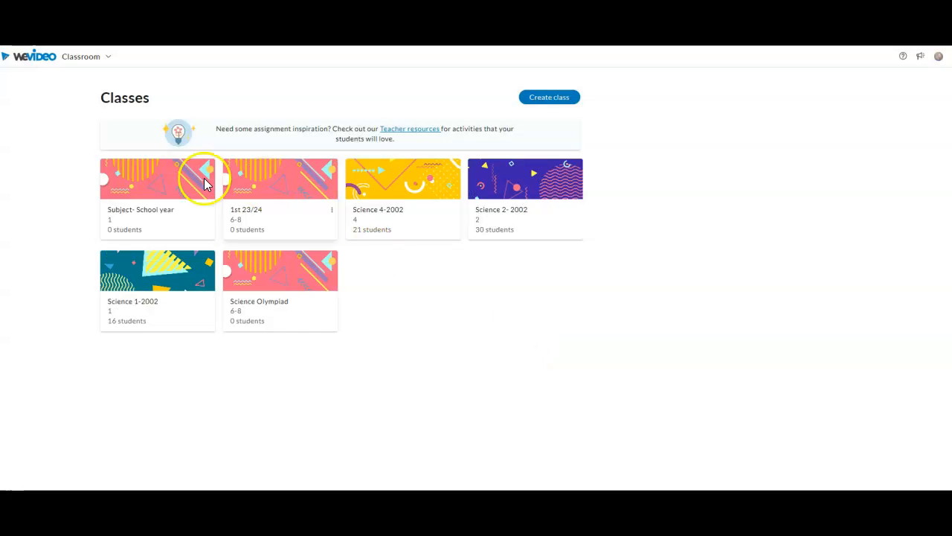
# - Open the "Subject- School year" class and delete its draft "Introduce yourself" assignment
pyautogui.click(140, 195)
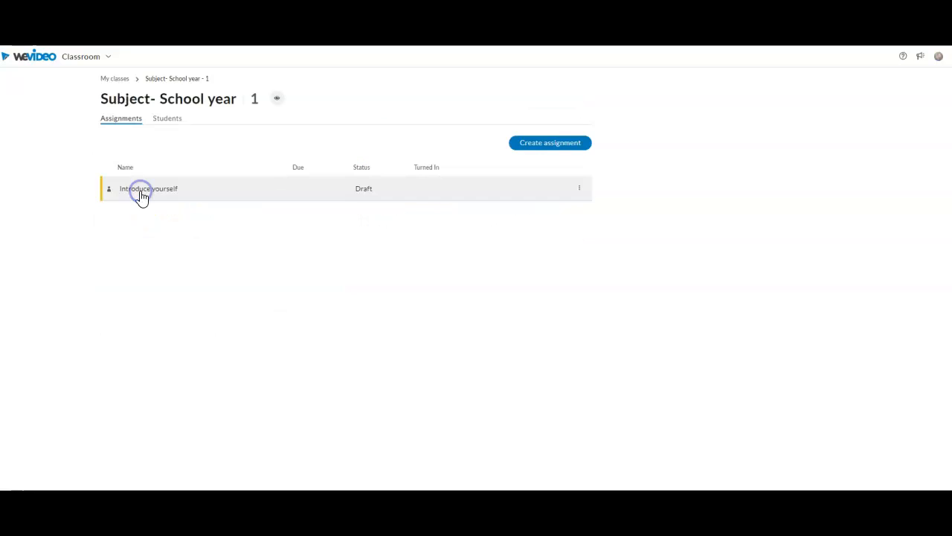
pyautogui.click(334, 146)
pyautogui.click(581, 192)
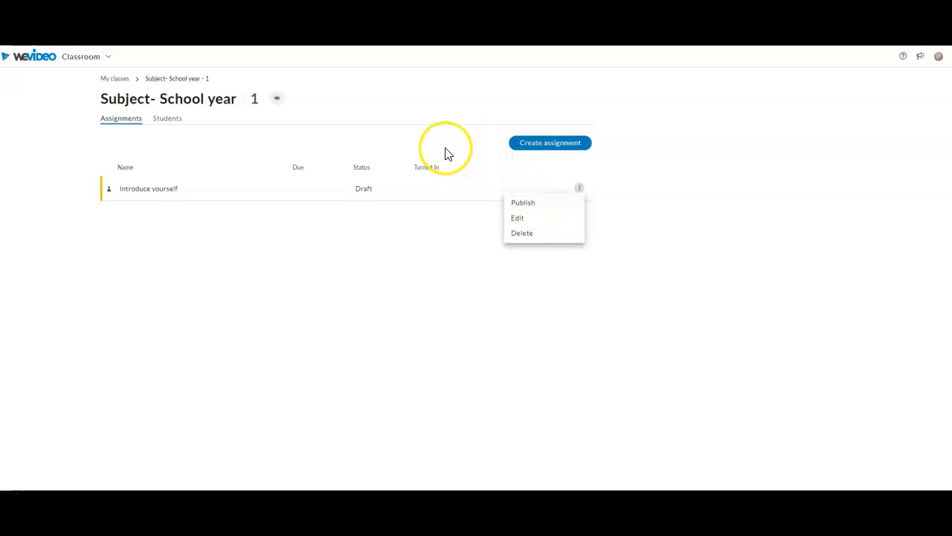
pyautogui.click(522, 233)
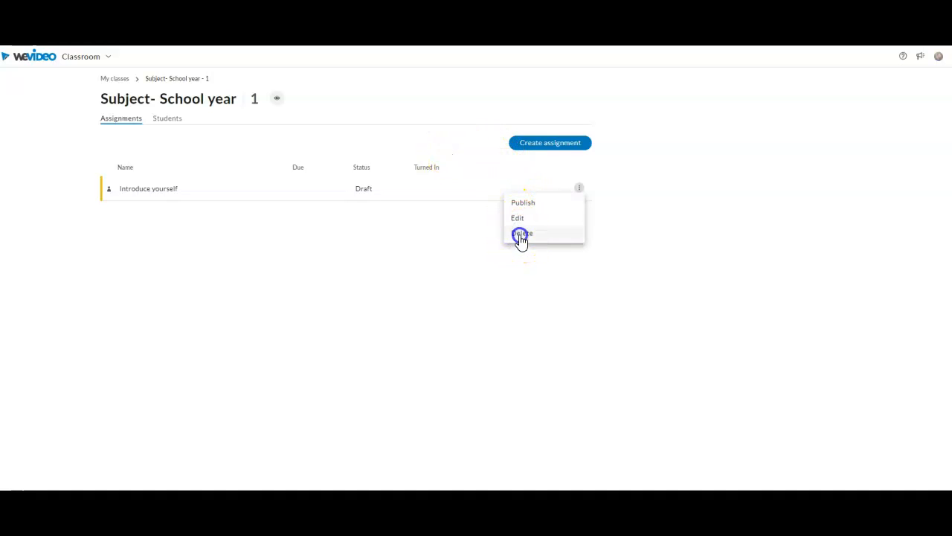
pyautogui.click(531, 324)
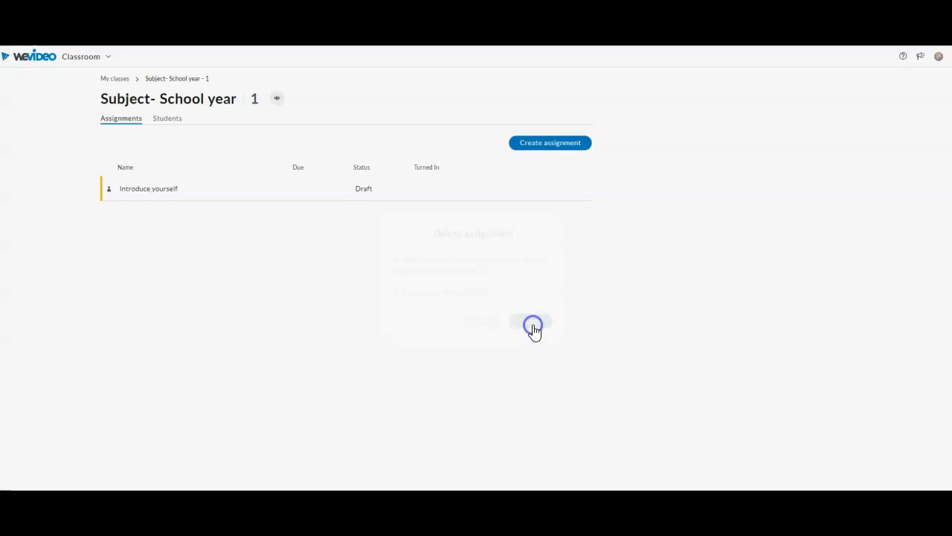
# - Start a new assignment named "Assignment Name" with the description "Description" and the due date left at Anytime
pyautogui.click(540, 142)
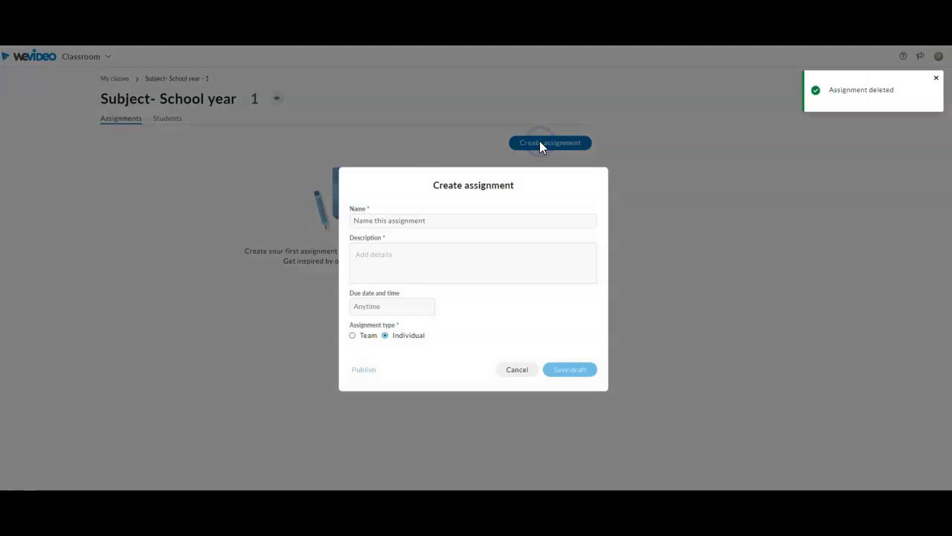
pyautogui.click(373, 220)
pyautogui.write('A')
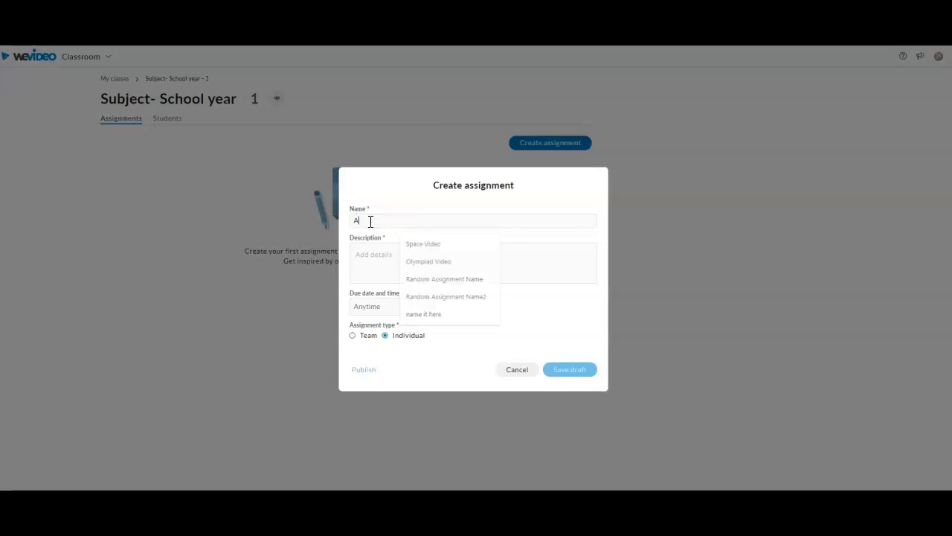
pyautogui.write('ssignment Name')
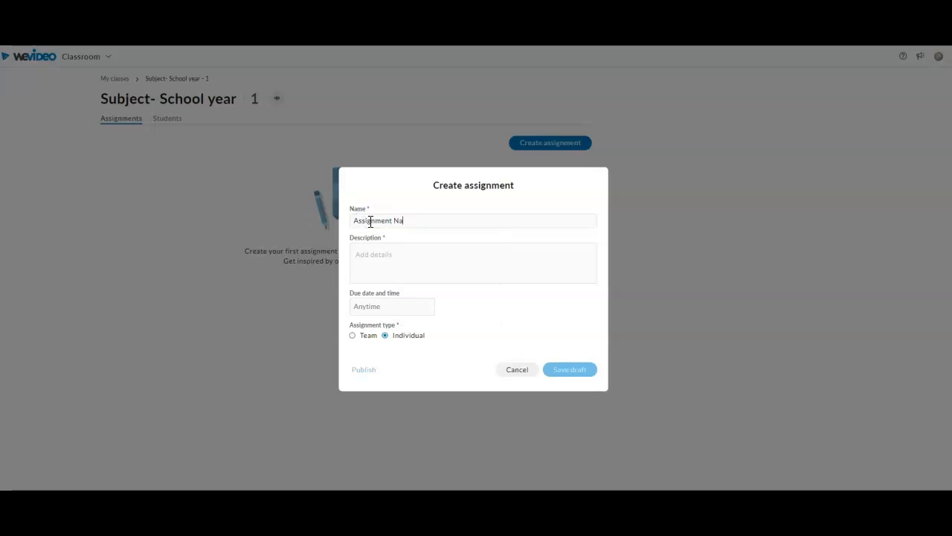
pyautogui.click(377, 251)
pyautogui.write('Description')
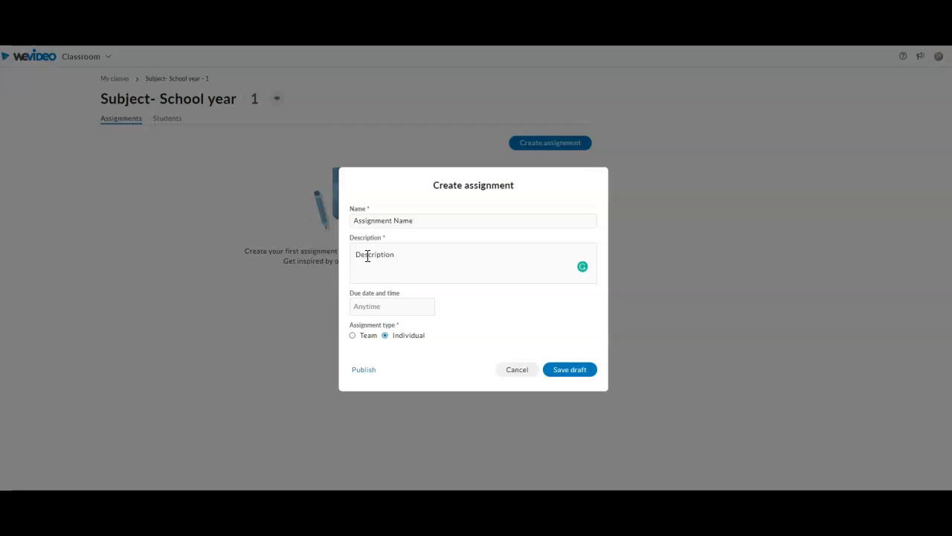
pyautogui.click(394, 309)
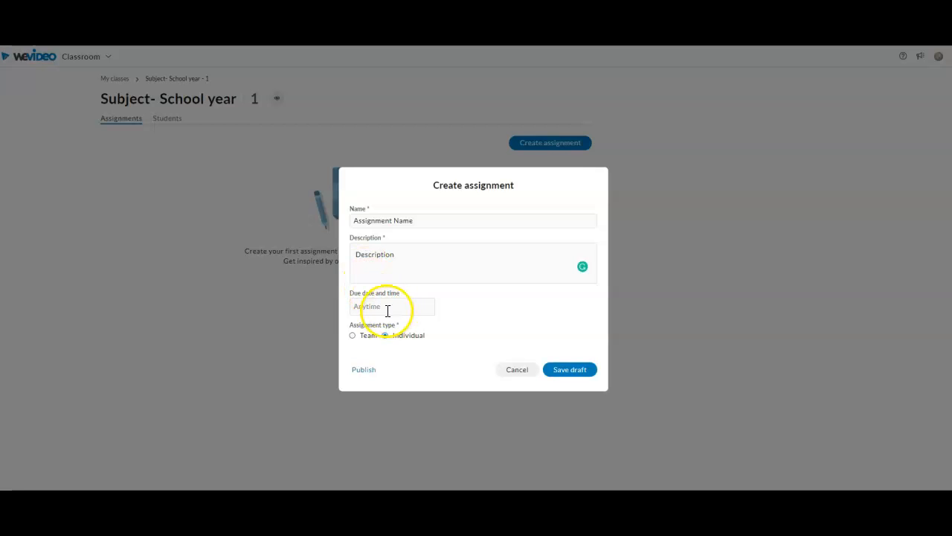
pyautogui.click(386, 308)
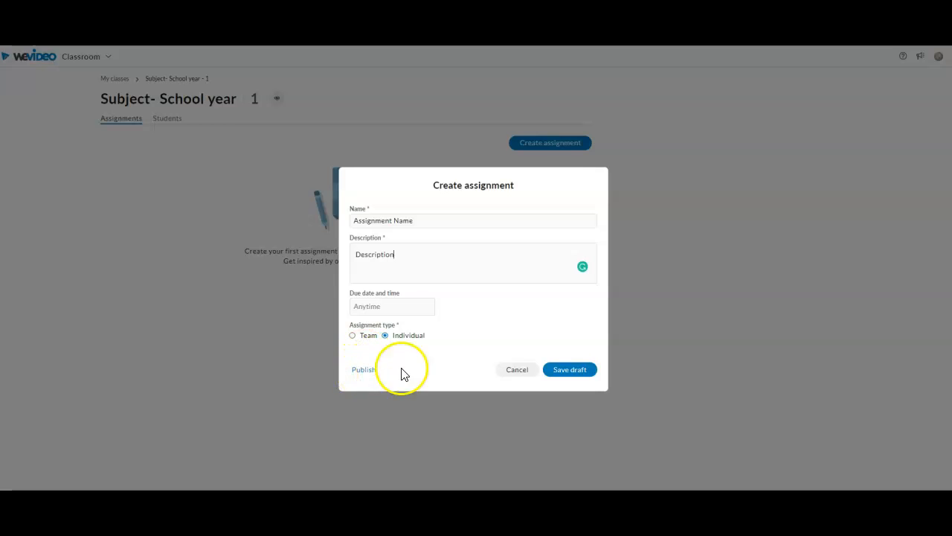
# - Make it a team assignment with 8 teams and publish it
pyautogui.click(353, 337)
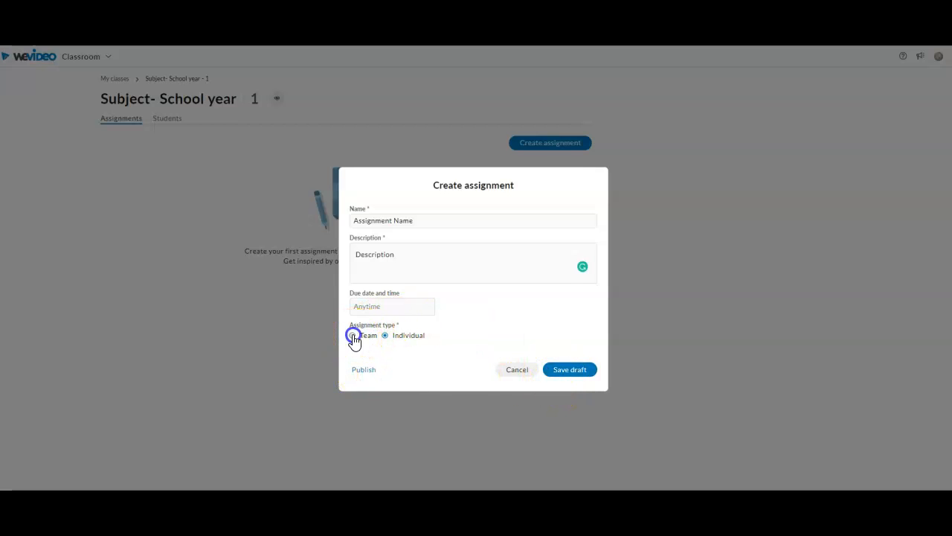
pyautogui.click(482, 314)
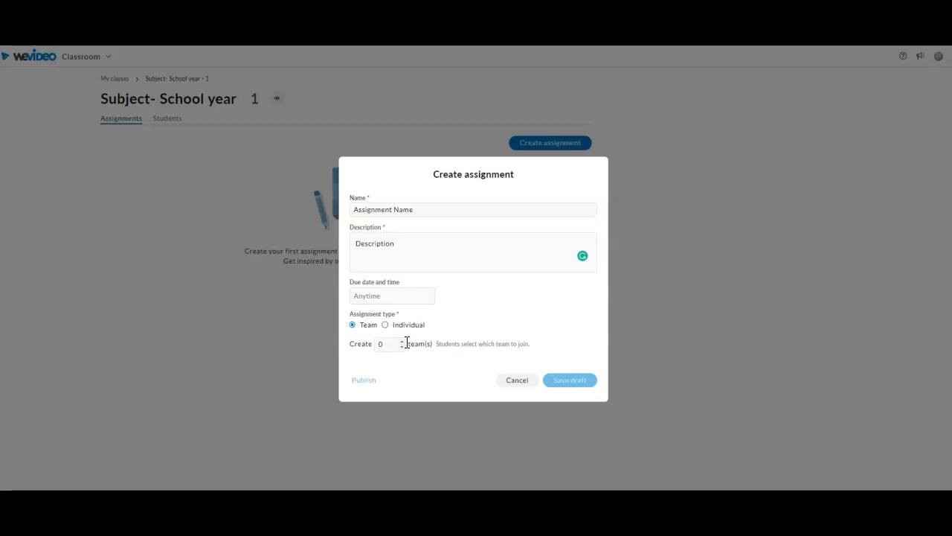
pyautogui.click(388, 344)
pyautogui.write('8')
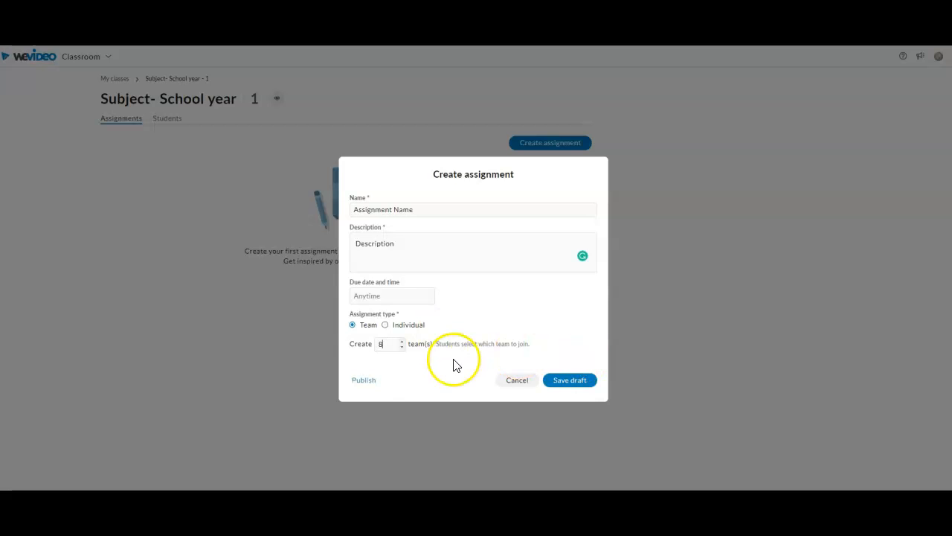
pyautogui.click(570, 387)
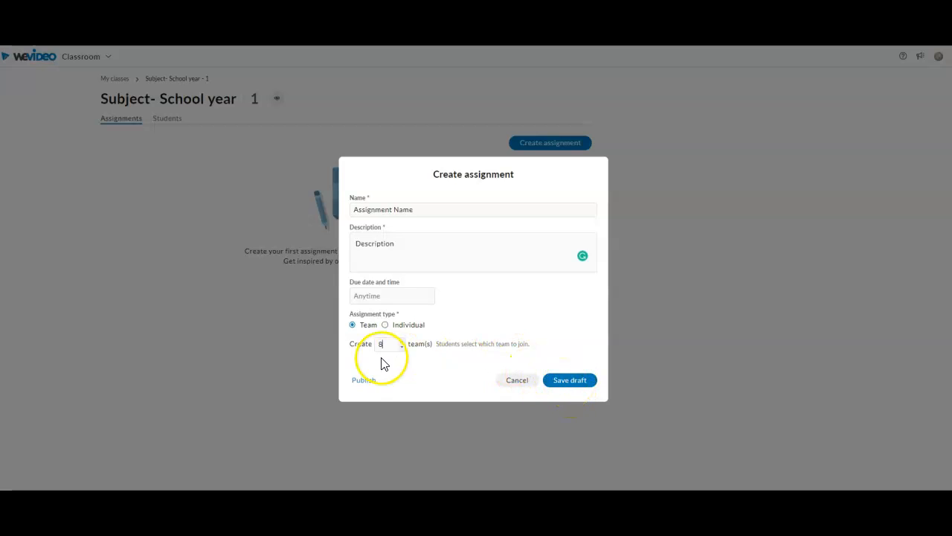
pyautogui.click(360, 381)
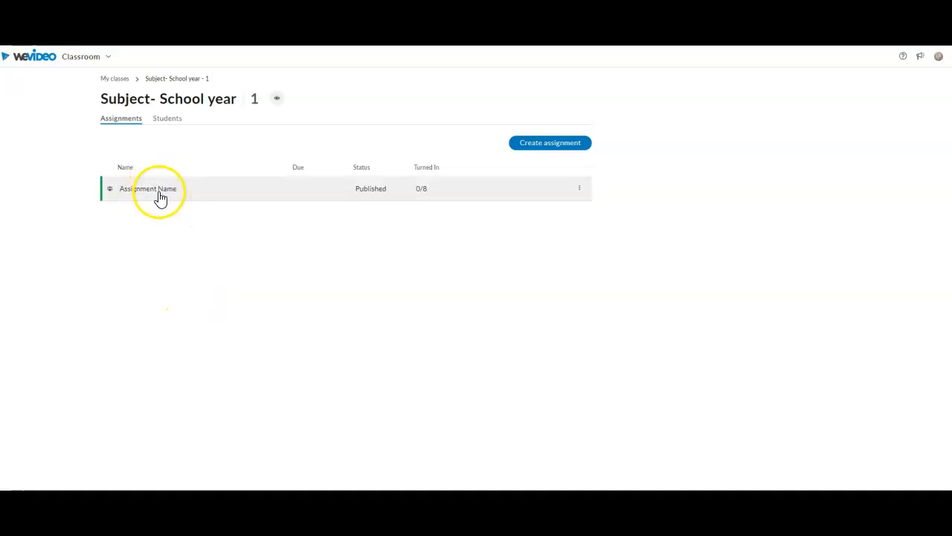
# - View the class's student invite code and return to the list of classes
pyautogui.click(167, 121)
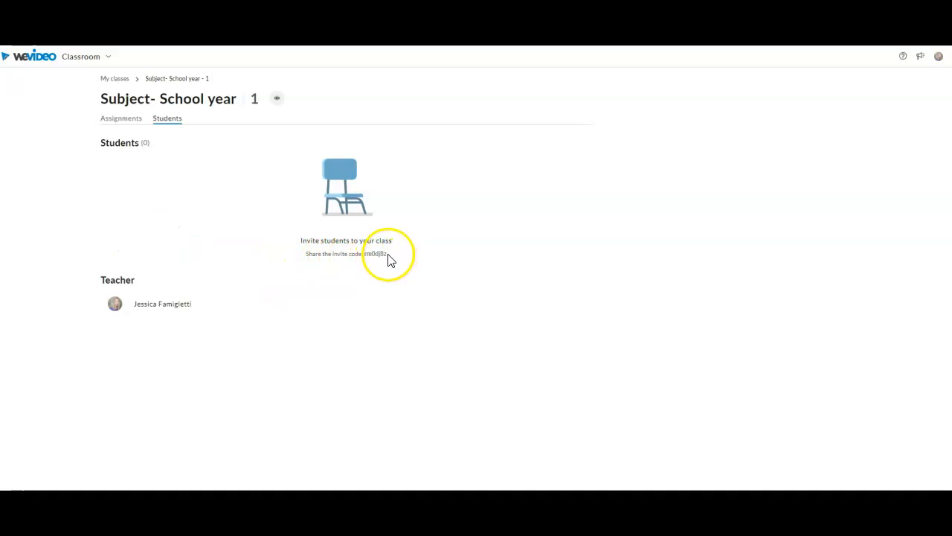
pyautogui.moveTo(365, 255); pyautogui.dragTo(393, 262)
pyautogui.click(115, 79)
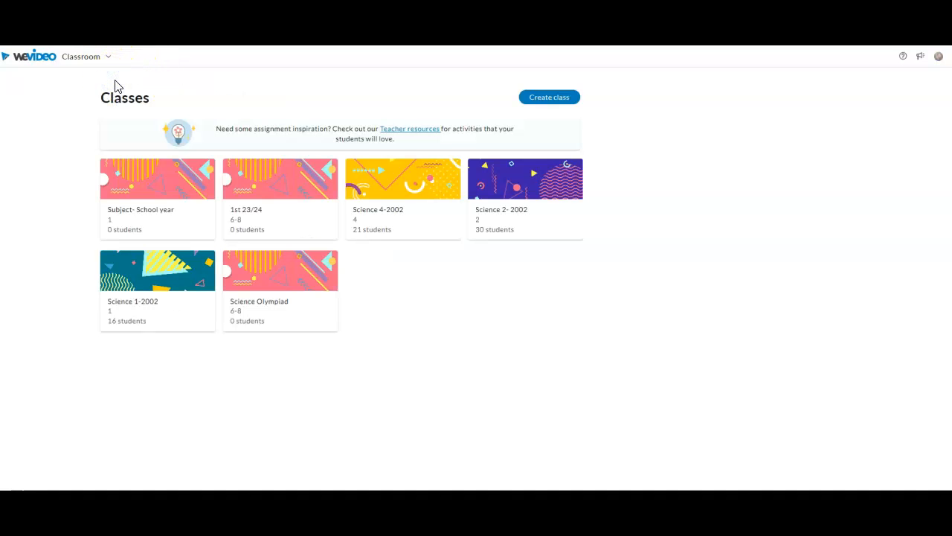
# - Open the progress overview of the "Space Video" assignment in the Science 4-2002 class
pyautogui.click(387, 183)
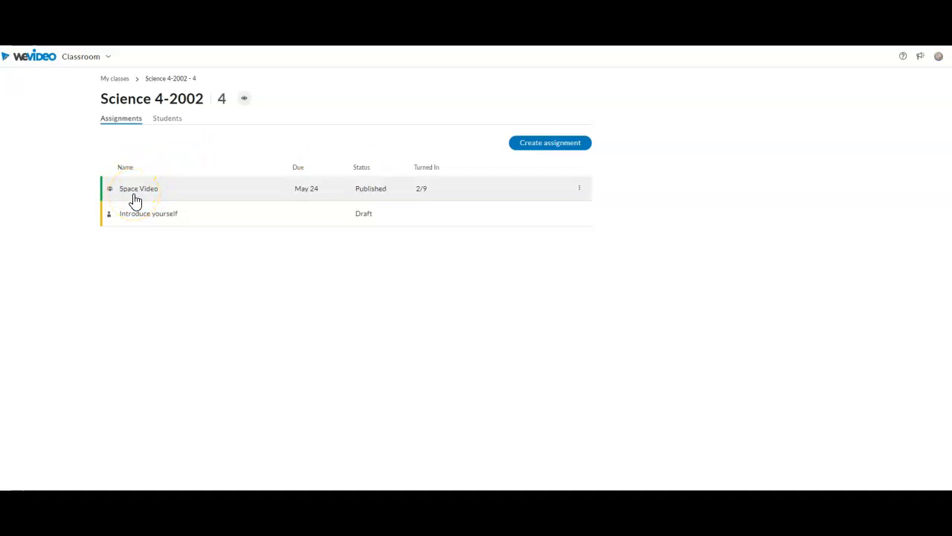
pyautogui.click(134, 200)
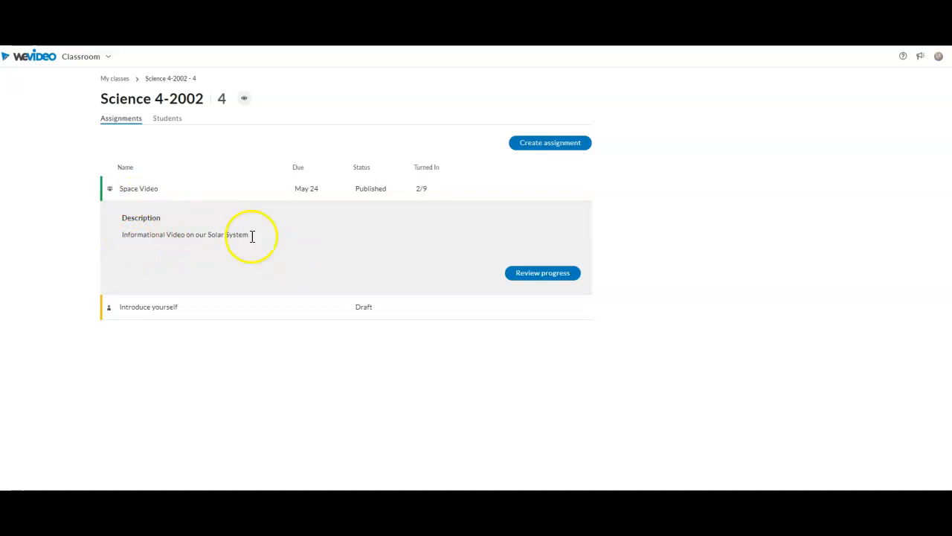
pyautogui.click(536, 275)
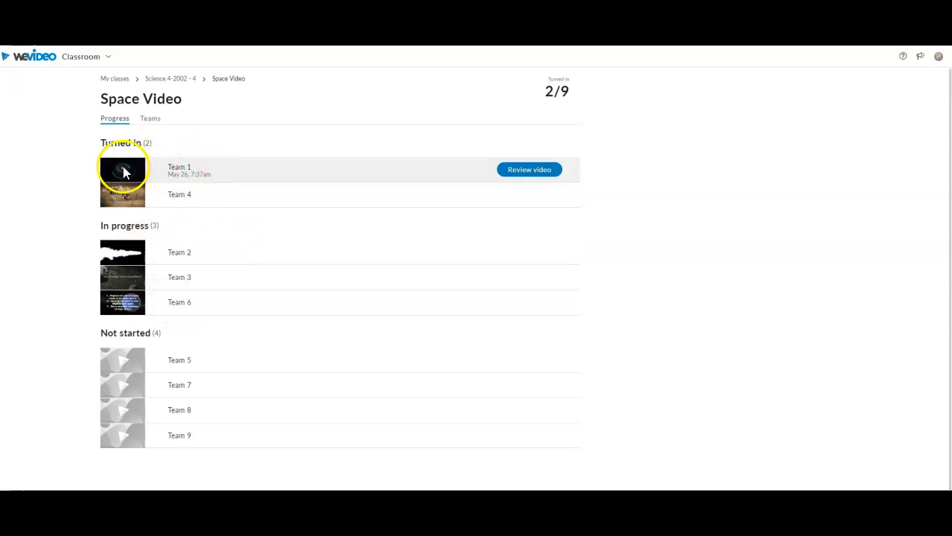
# - Review Team 1's turned-in video and return the assignment to the team for further work
pyautogui.click(525, 172)
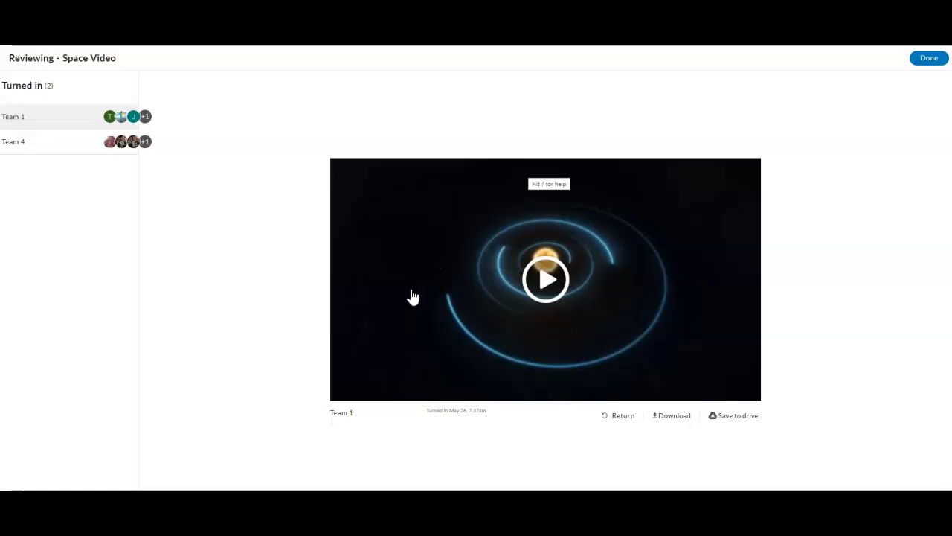
pyautogui.click(616, 420)
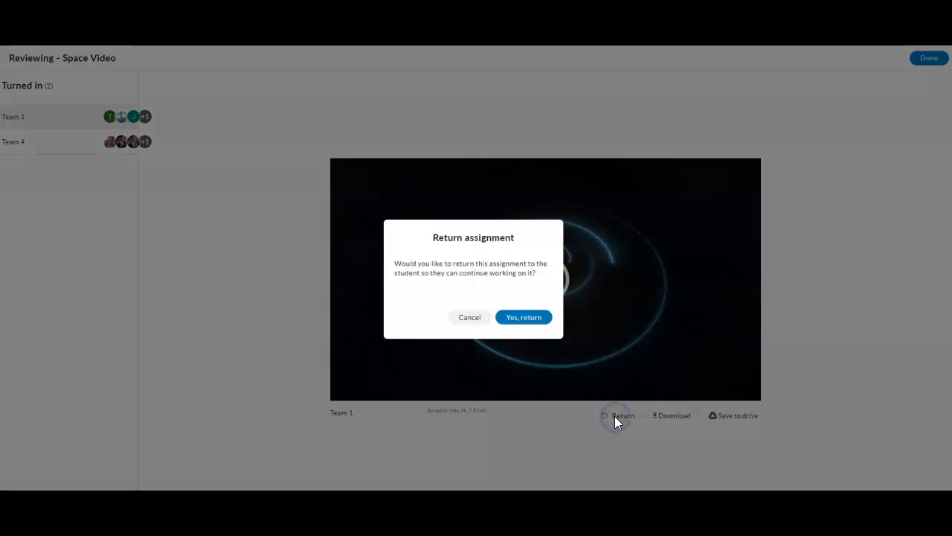
pyautogui.click(519, 318)
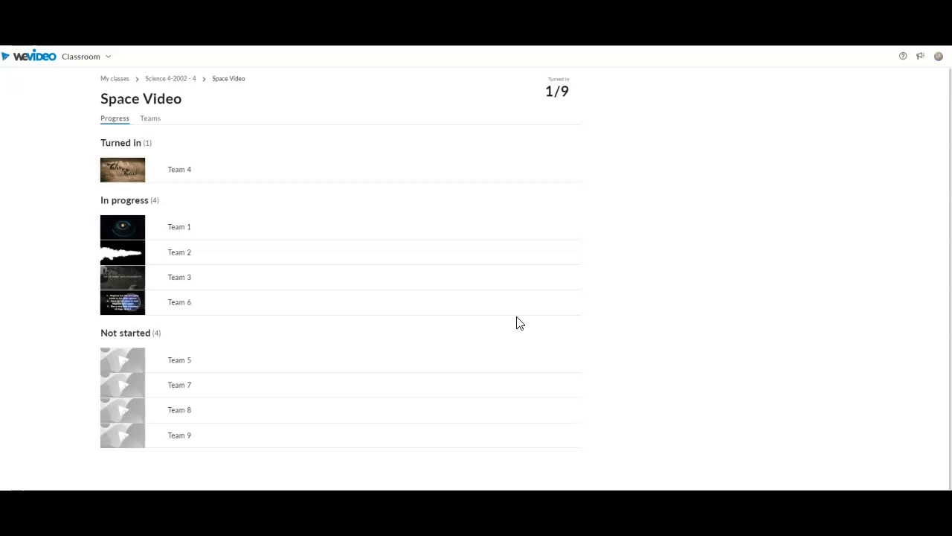
# - Open Team 3's in-progress Space Video project and look through its video, audio and voiceover tracks
pyautogui.moveTo(171, 220)
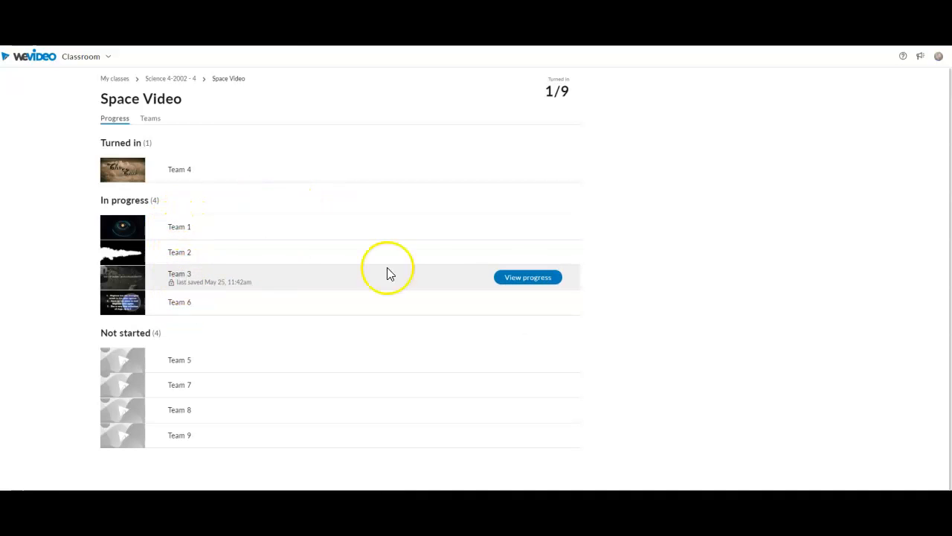
pyautogui.click(537, 284)
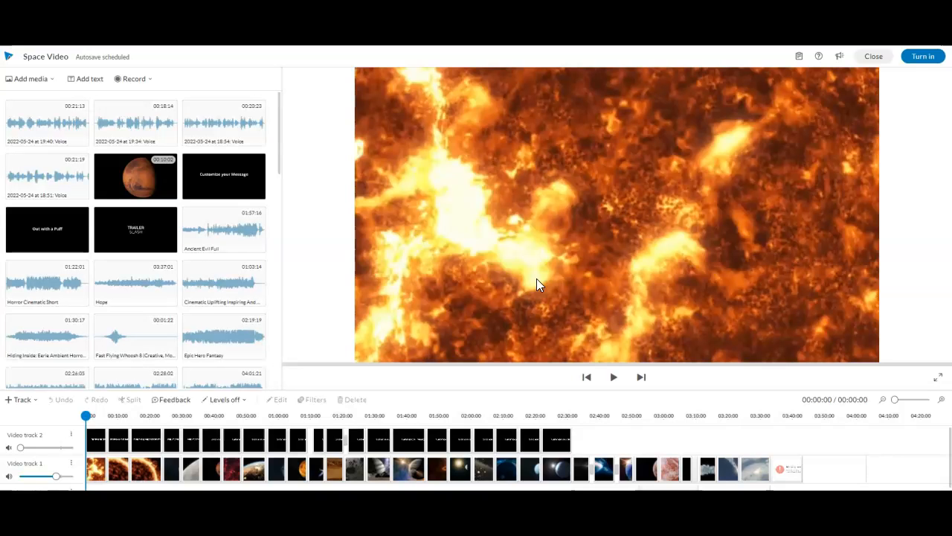
pyautogui.scroll(-1, 751, 440)
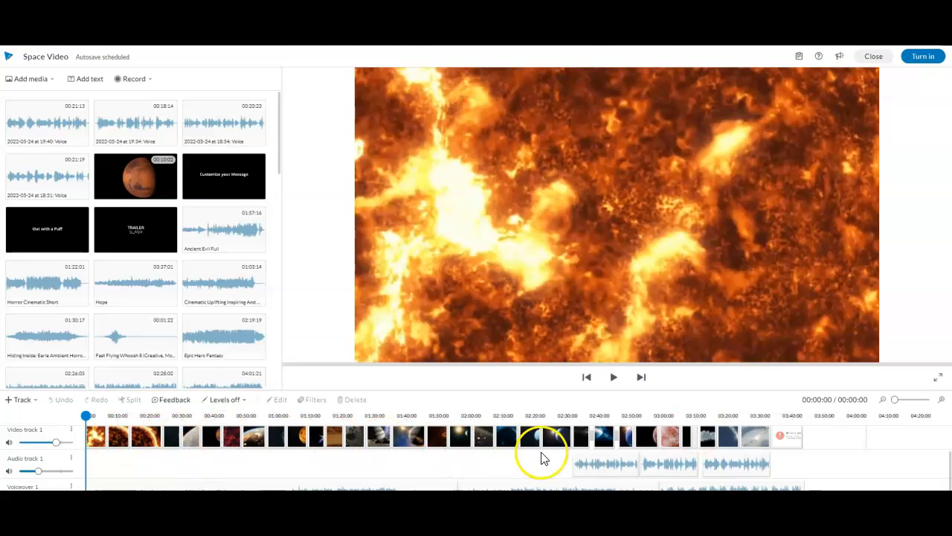
pyautogui.scroll(1, 840, 446)
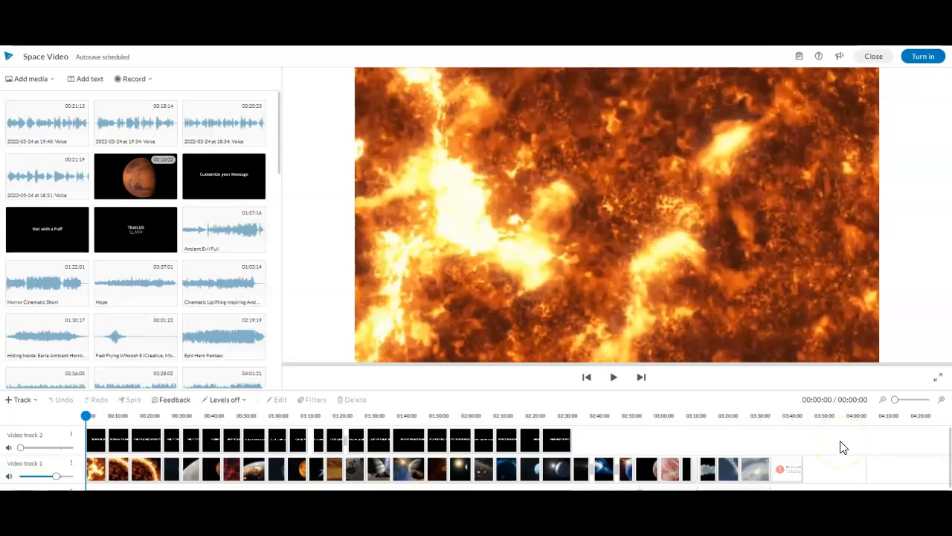
pyautogui.scroll(-1, 731, 450)
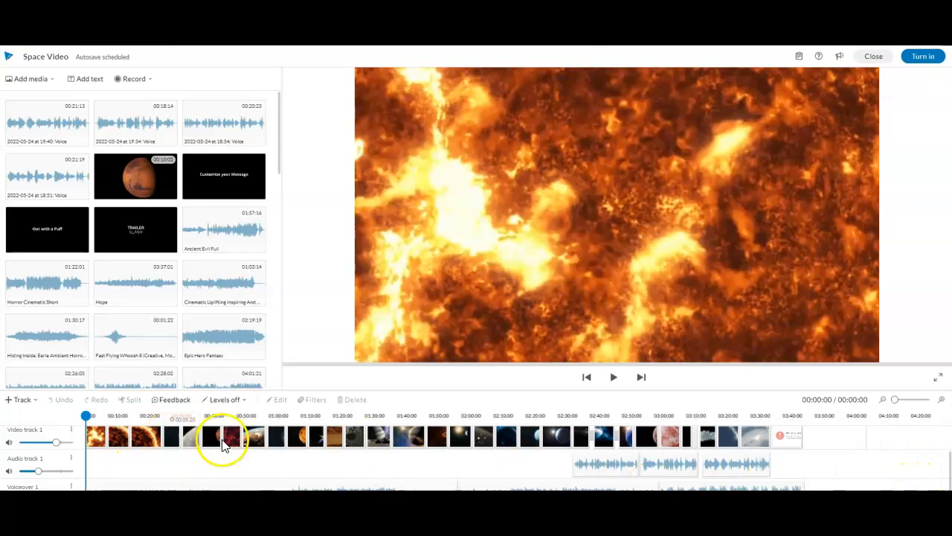
# - Look through the Space Video project's media library and upper video tracks, and close the project without turning it in
pyautogui.click(415, 394)
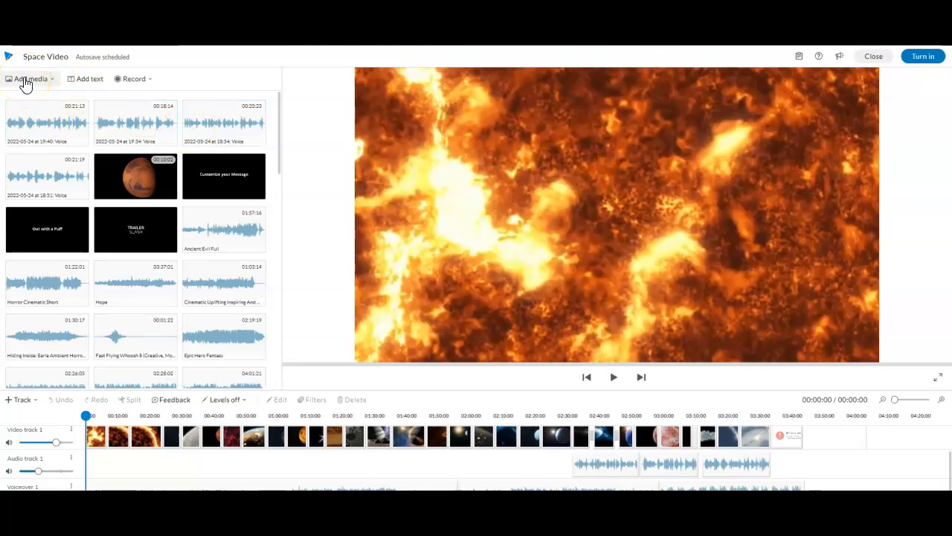
pyautogui.click(279, 152)
pyautogui.moveTo(279, 153); pyautogui.dragTo(287, 94)
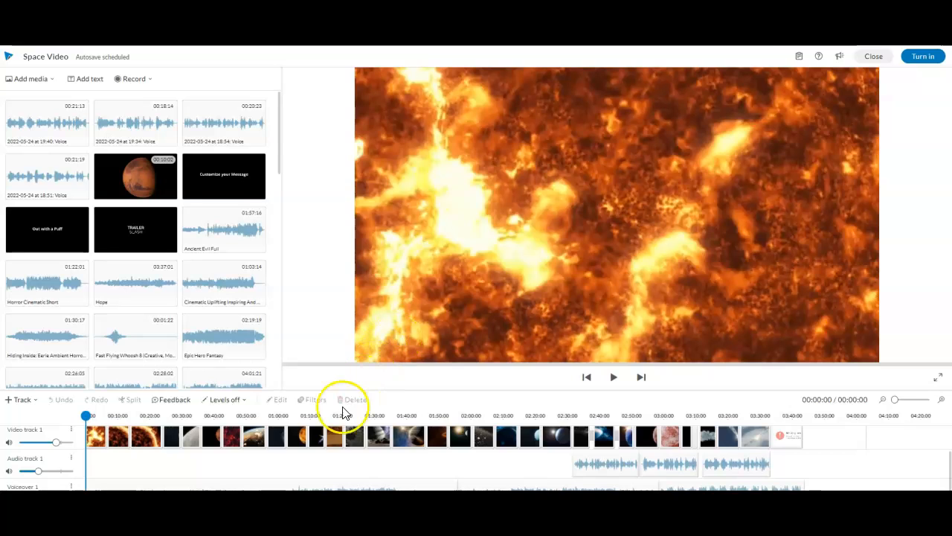
pyautogui.scroll(3, 869, 465)
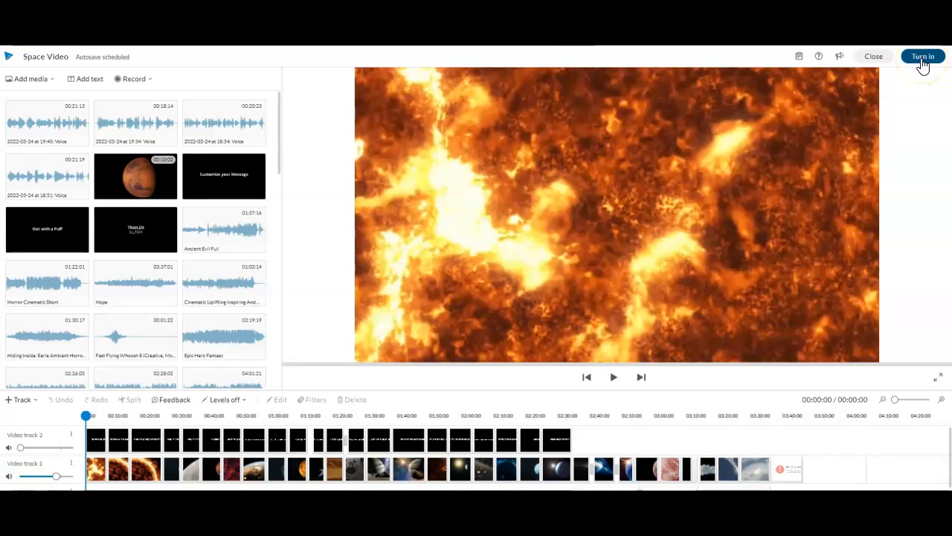
pyautogui.click(873, 58)
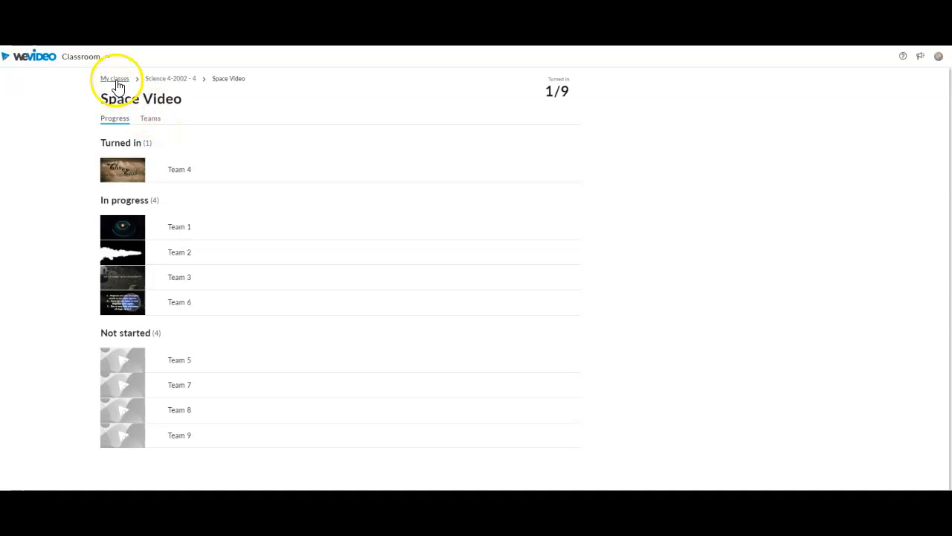
# - Return to the list of classes by way of the Science 4-2002 class and open the "Subject- School year" class
pyautogui.click(157, 80)
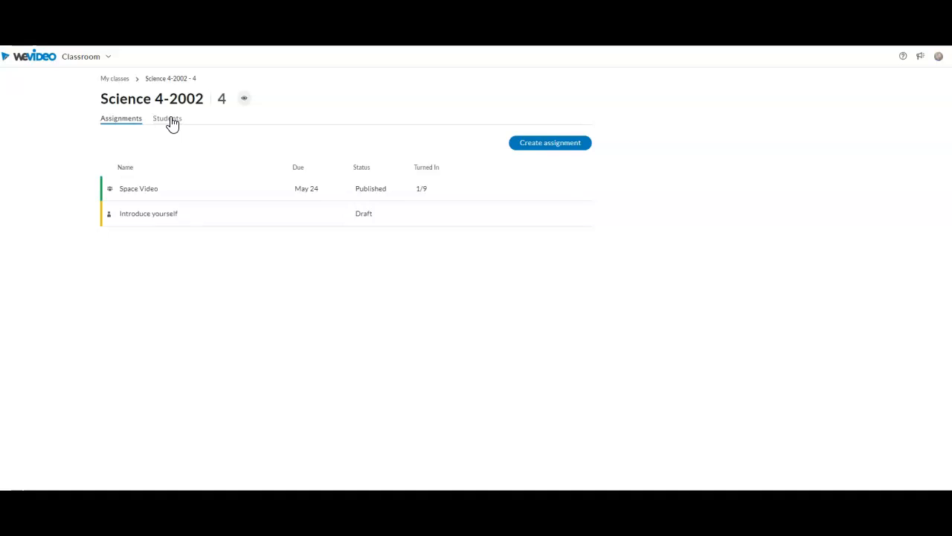
pyautogui.click(116, 80)
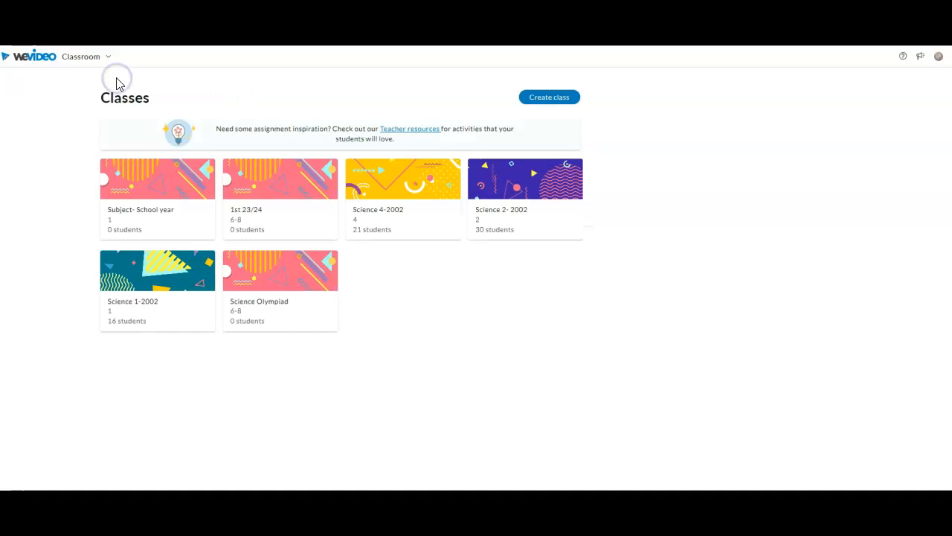
pyautogui.click(148, 177)
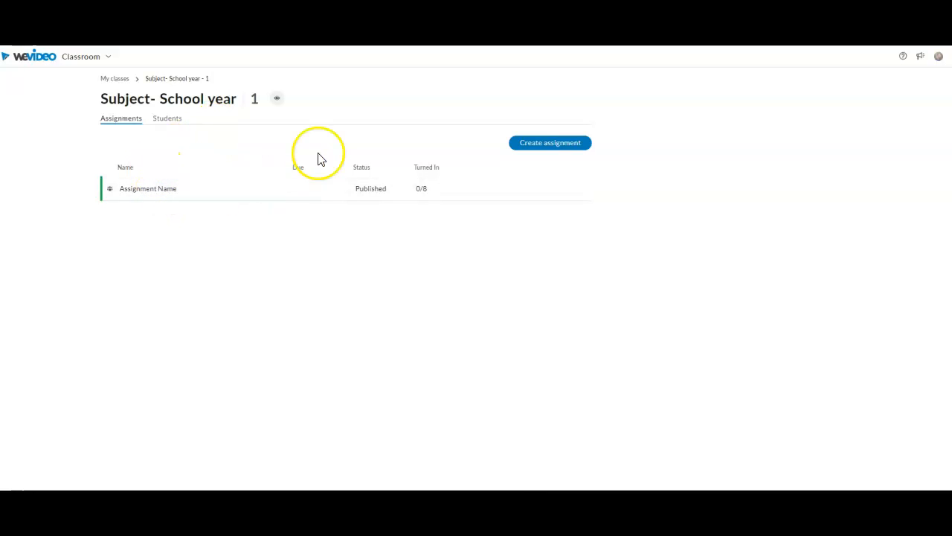
# - View the options available for the "Assignment Name" assignment and open the class's student list
pyautogui.click(578, 189)
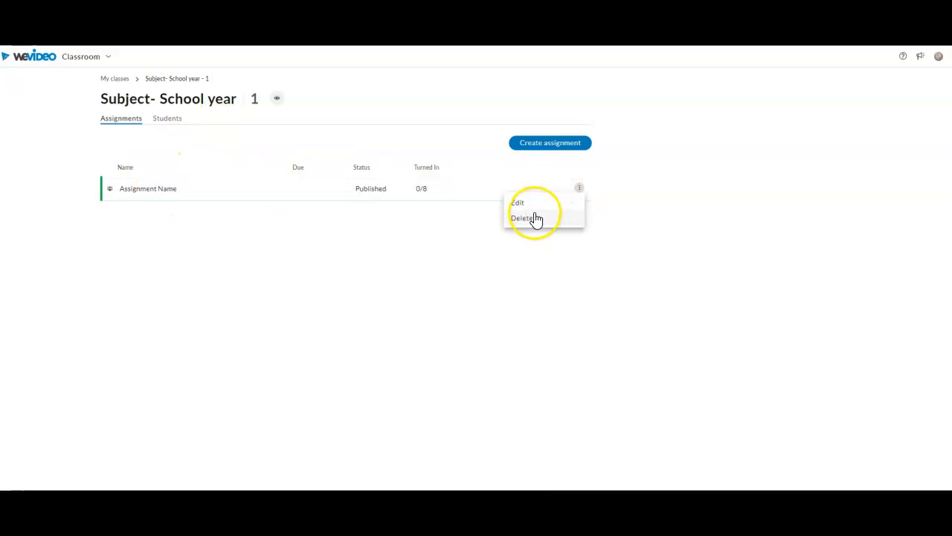
pyautogui.click(451, 187)
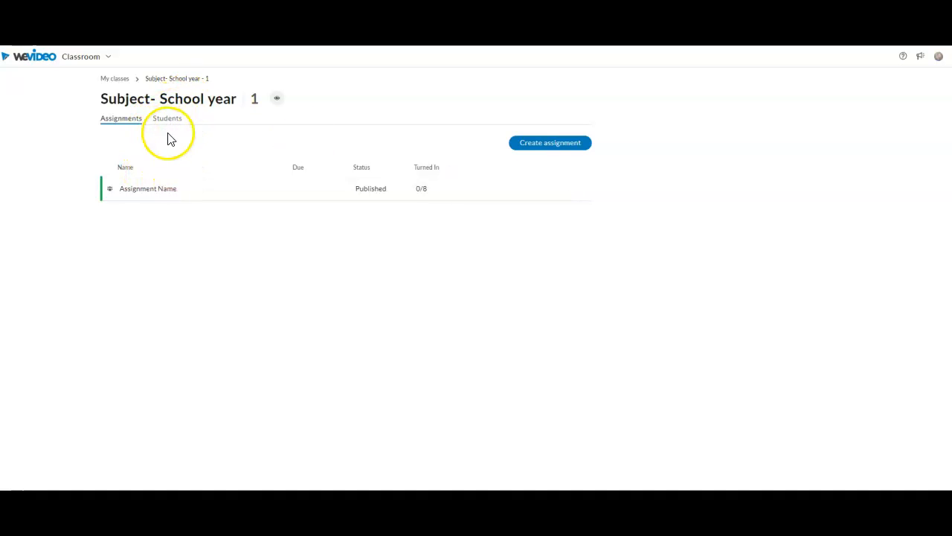
pyautogui.click(166, 123)
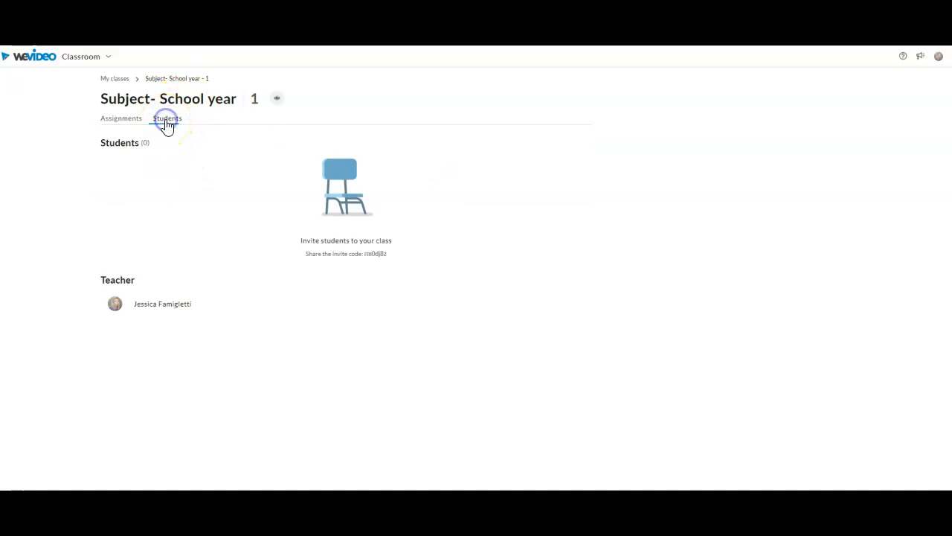